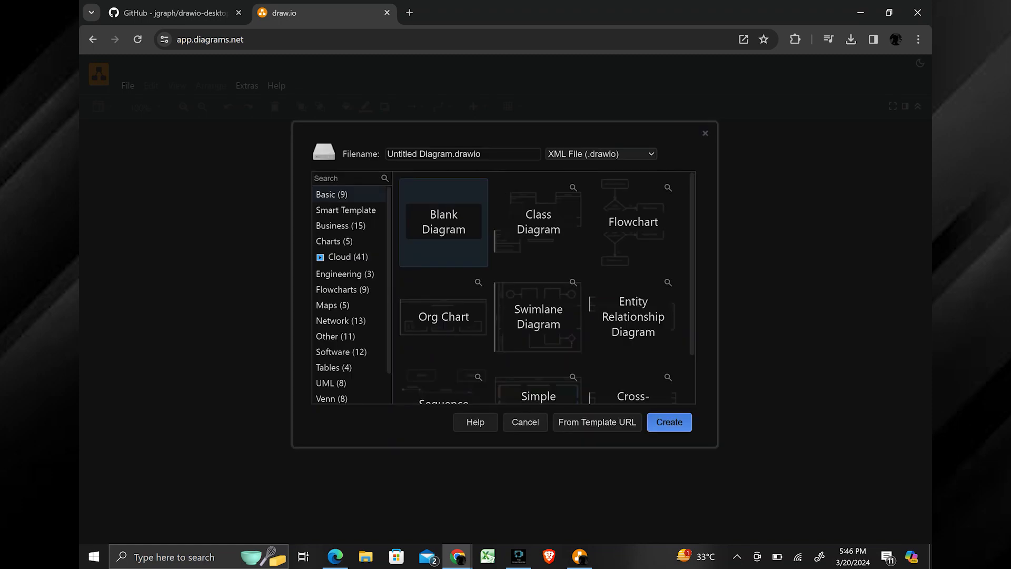
- Create a blank diagram and save it as the XML file Untitled Diagram in the Documents folder
{"action": "key", "text": "Return"}
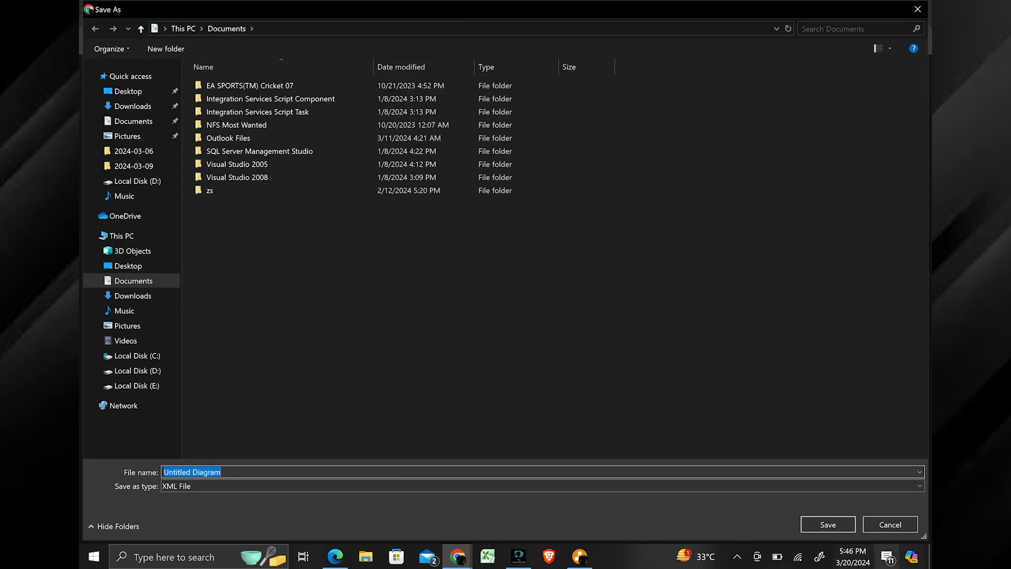
{"action": "key", "text": "Return"}
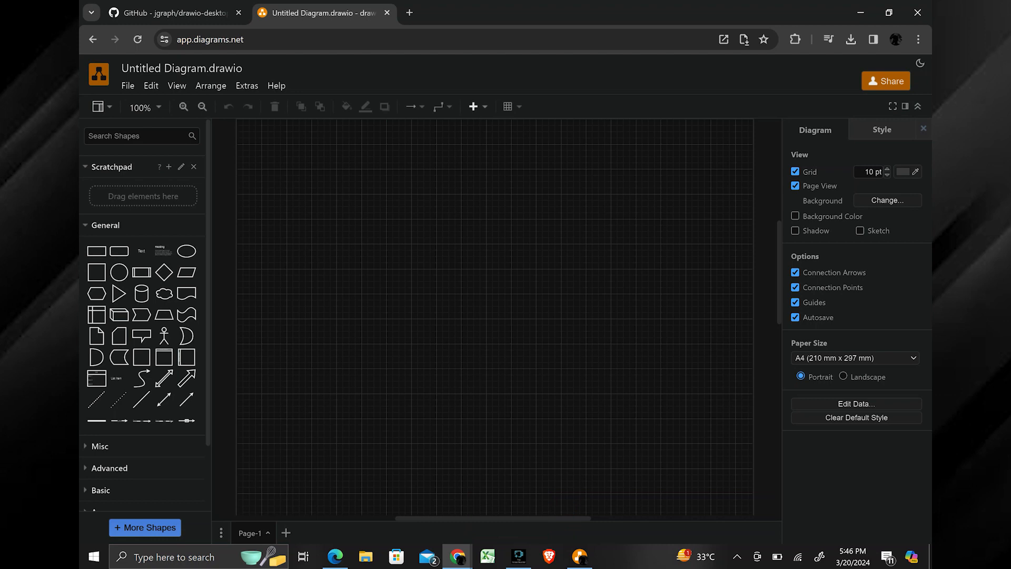
- Expand the Misc and Advanced shape libraries, keeping the General library open
{"action": "mouse_move", "coordinate": [119, 271]}
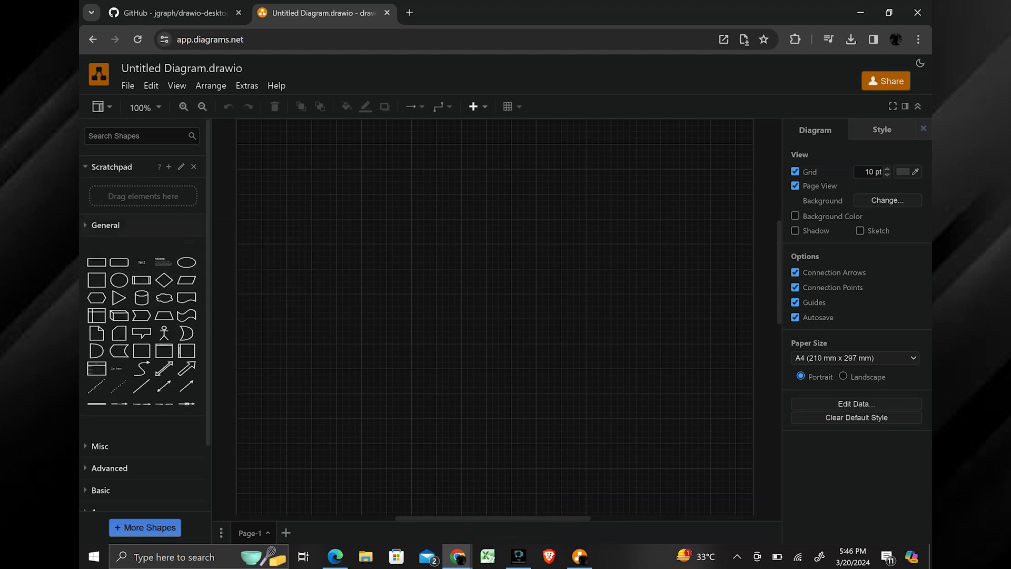
{"action": "left_click", "coordinate": [105, 224]}
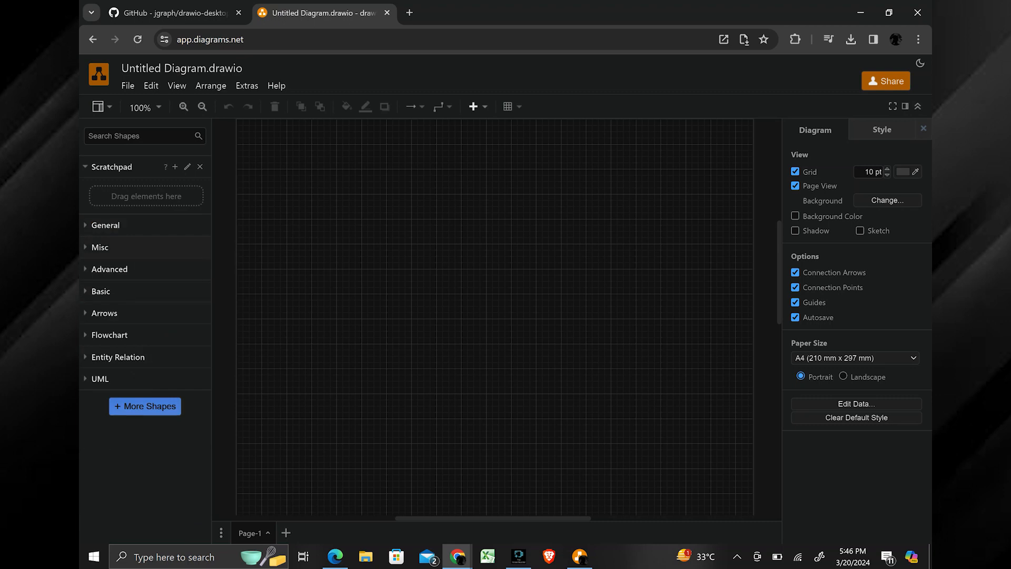
{"action": "left_click", "coordinate": [106, 225]}
{"action": "left_click", "coordinate": [130, 446]}
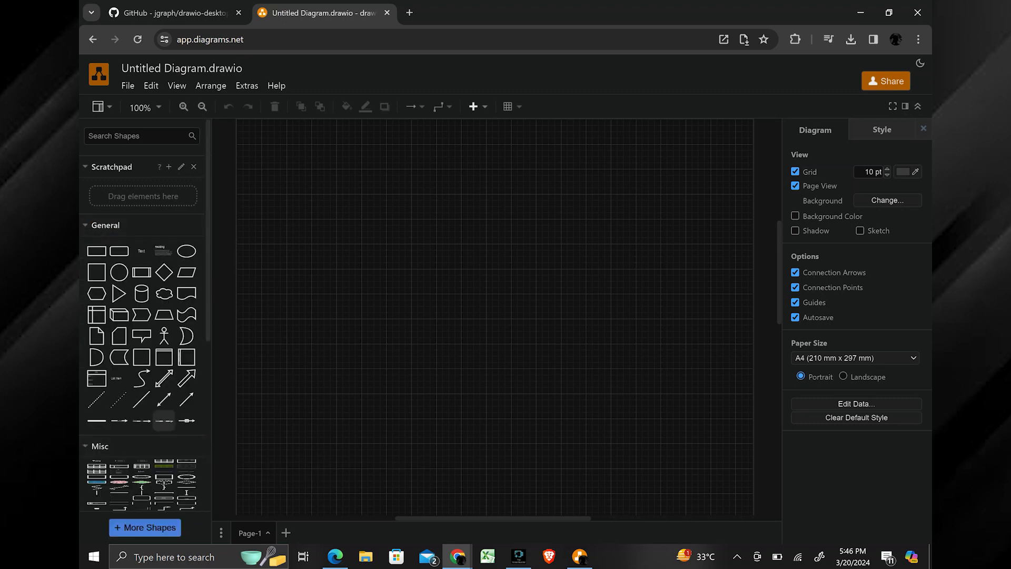
{"action": "scroll", "coordinate": [142, 316], "scroll_direction": "down", "scroll_amount": 5}
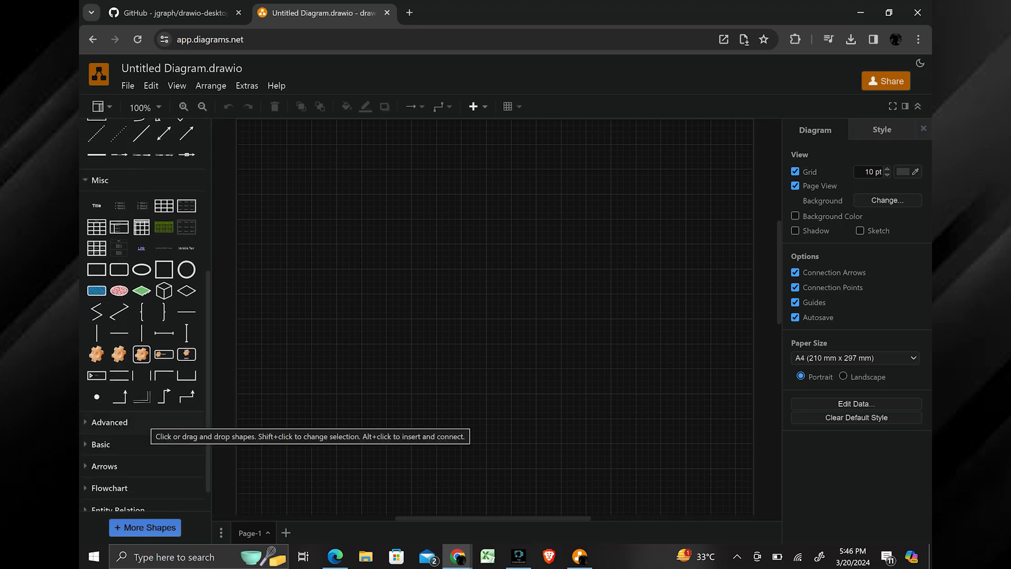
{"action": "left_click", "coordinate": [110, 421]}
{"action": "scroll", "coordinate": [105, 284], "scroll_direction": "up", "scroll_amount": 5}
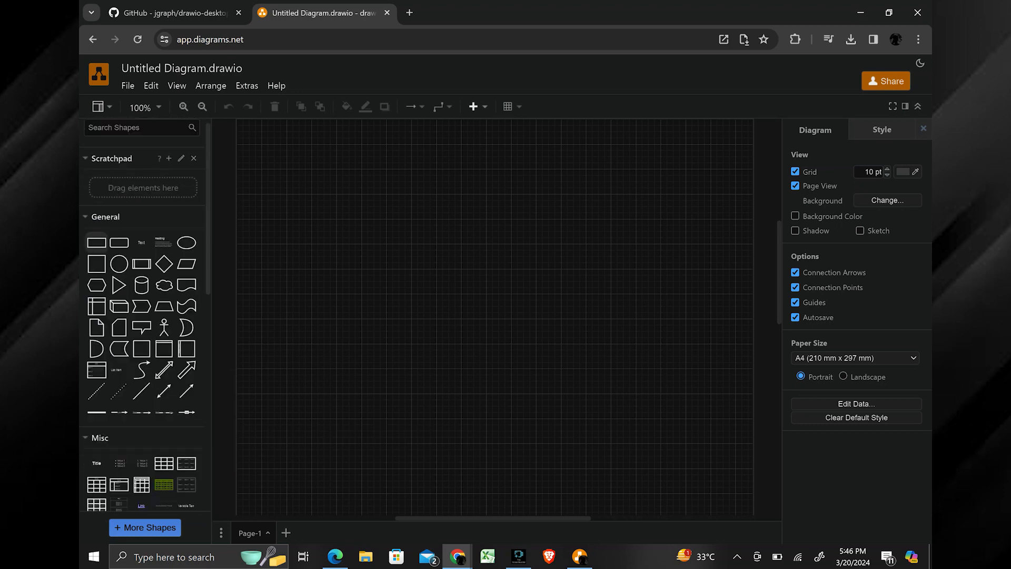
- Expand the UML shape library and look through the shapes of the open libraries
{"action": "mouse_move", "coordinate": [96, 285]}
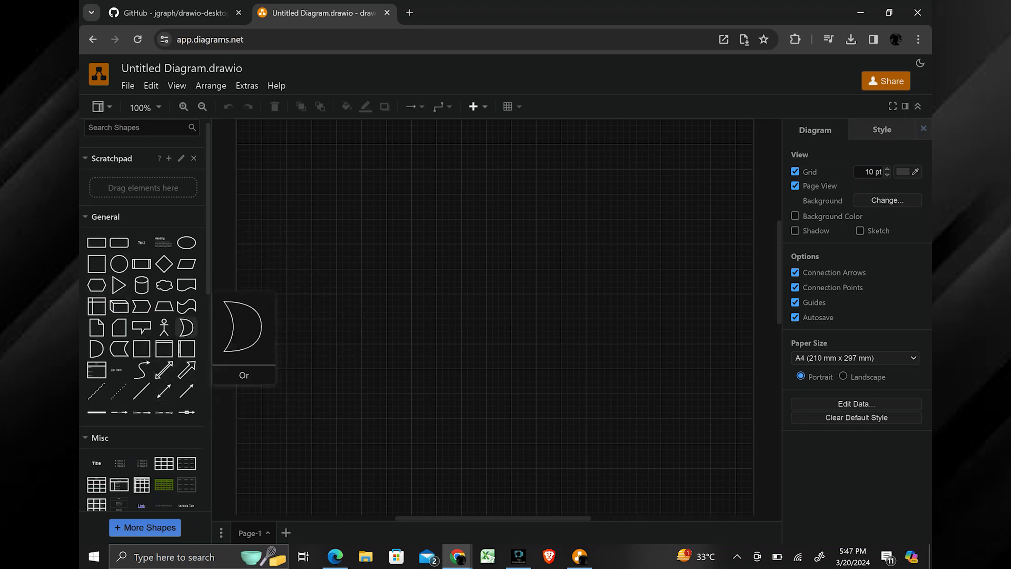
{"action": "scroll", "coordinate": [142, 316], "scroll_direction": "down", "scroll_amount": 10}
{"action": "scroll", "coordinate": [142, 316], "scroll_direction": "down", "scroll_amount": 3}
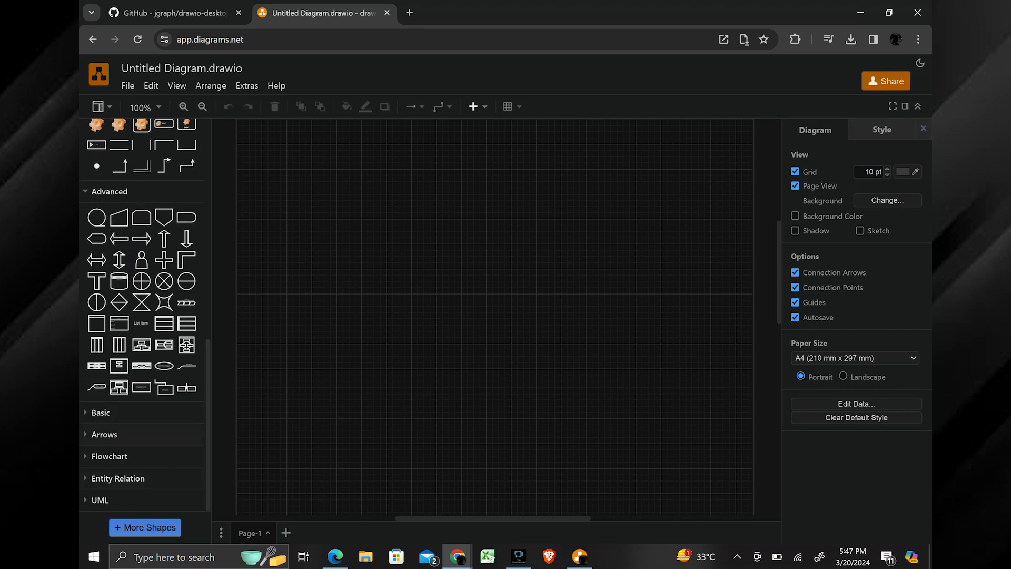
{"action": "left_click", "coordinate": [100, 500]}
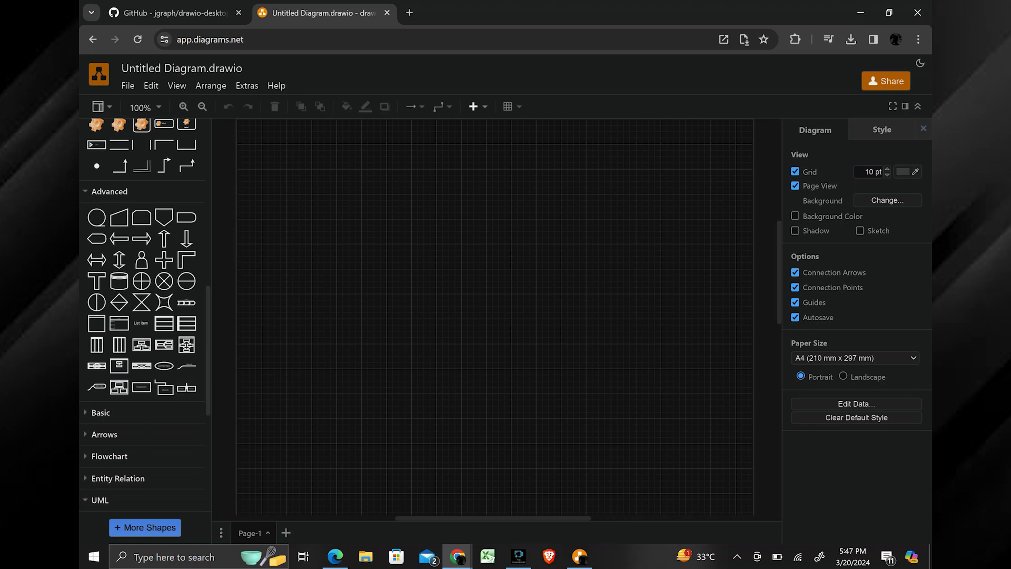
{"action": "scroll", "coordinate": [142, 316], "scroll_direction": "down", "scroll_amount": 3}
{"action": "scroll", "coordinate": [142, 315], "scroll_direction": "down", "scroll_amount": 1}
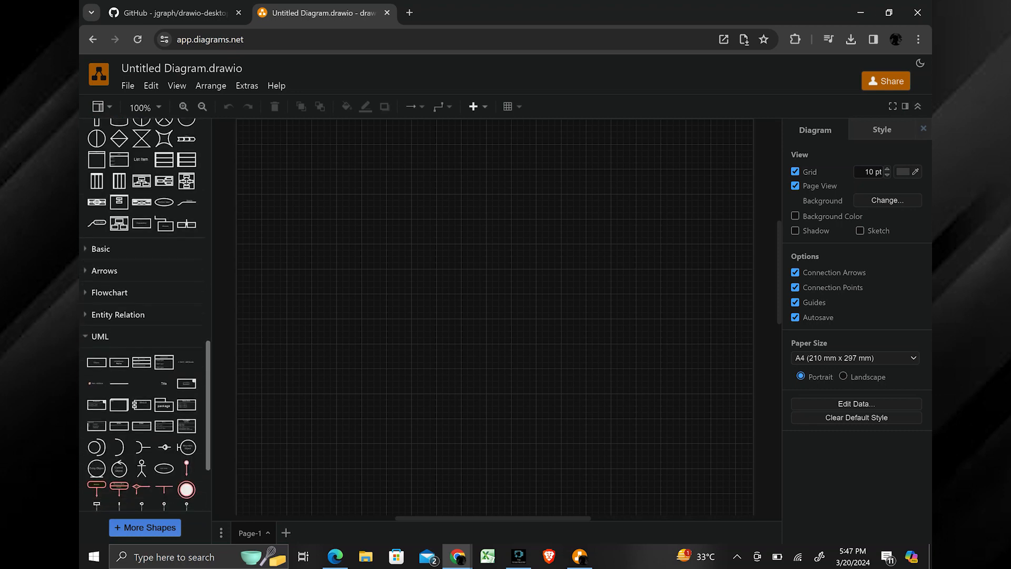
{"action": "scroll", "coordinate": [142, 315], "scroll_direction": "up", "scroll_amount": 10}
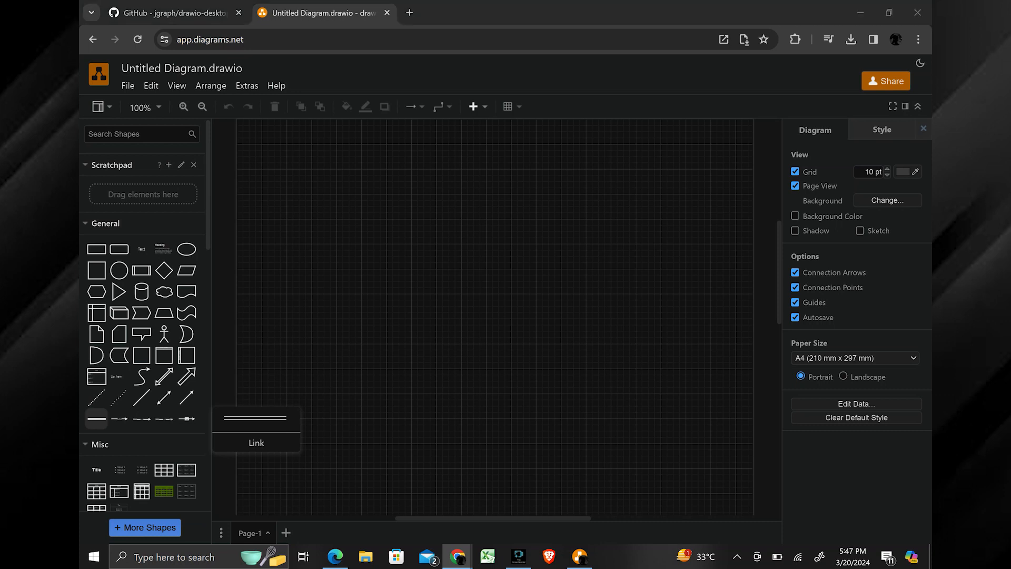
- Place a rounded rectangle near the page's upper right and a plain rectangle near its upper left
{"action": "left_click_drag", "start_coordinate": [119, 248], "coordinate": [630, 200]}
{"action": "left_click_drag", "start_coordinate": [96, 248], "coordinate": [355, 200]}
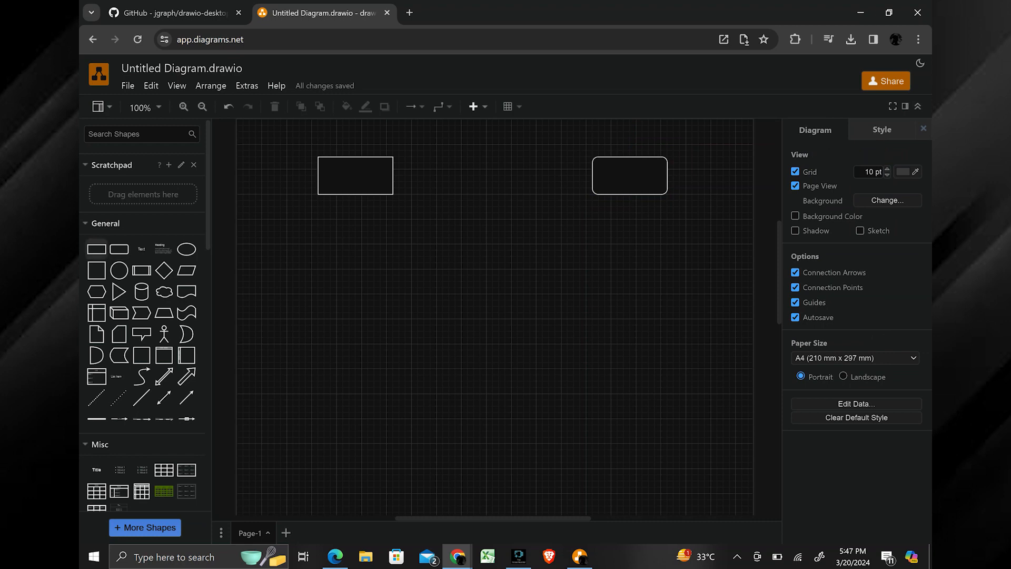
- Insert another rectangle in the middle of the page and cut it from the canvas
{"action": "left_click", "coordinate": [97, 248]}
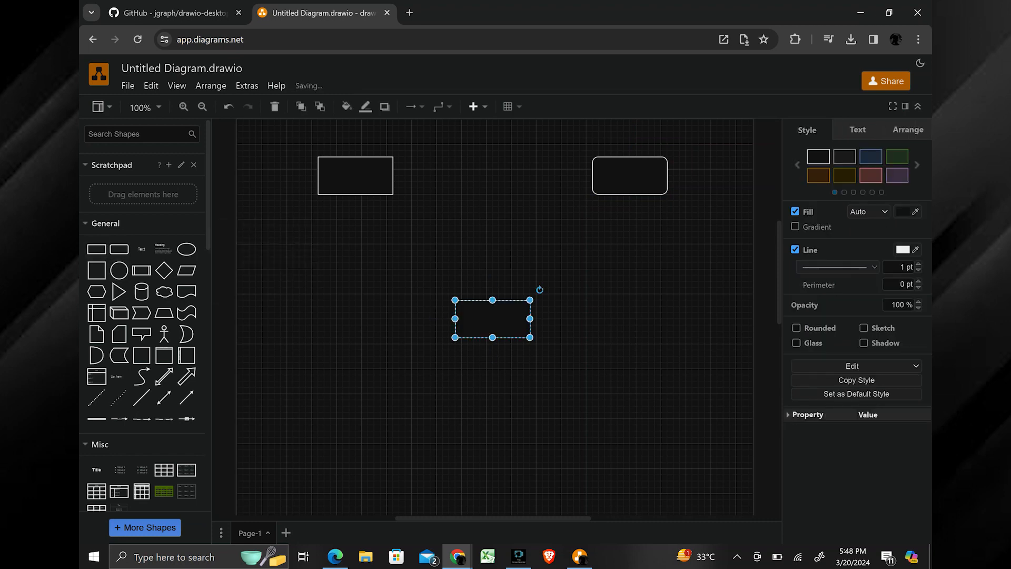
{"action": "right_click", "coordinate": [507, 324]}
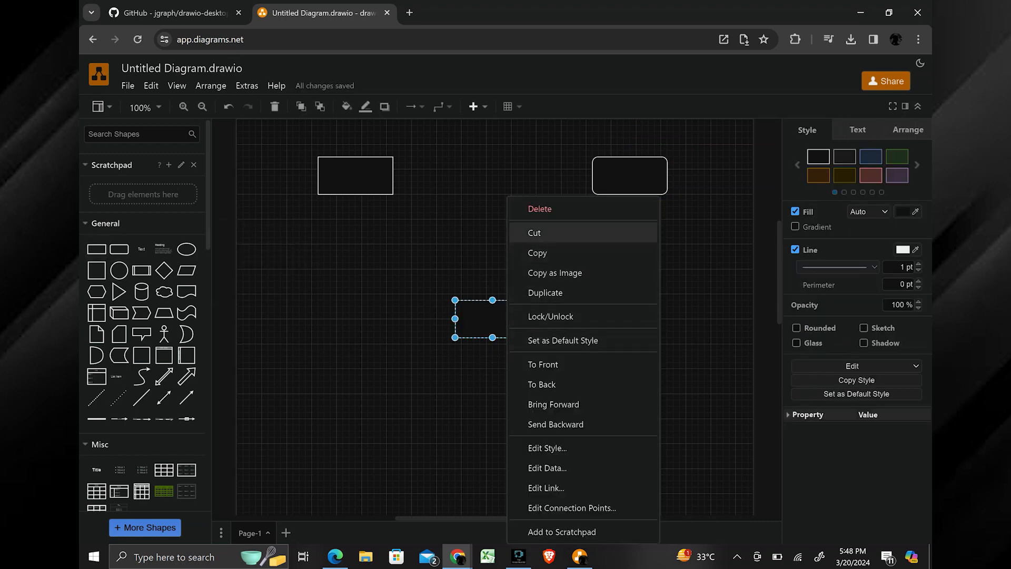
{"action": "left_click", "coordinate": [534, 233]}
- Insert a text label with the default wording on the empty lower left part of the page
{"action": "double_click", "coordinate": [305, 414]}
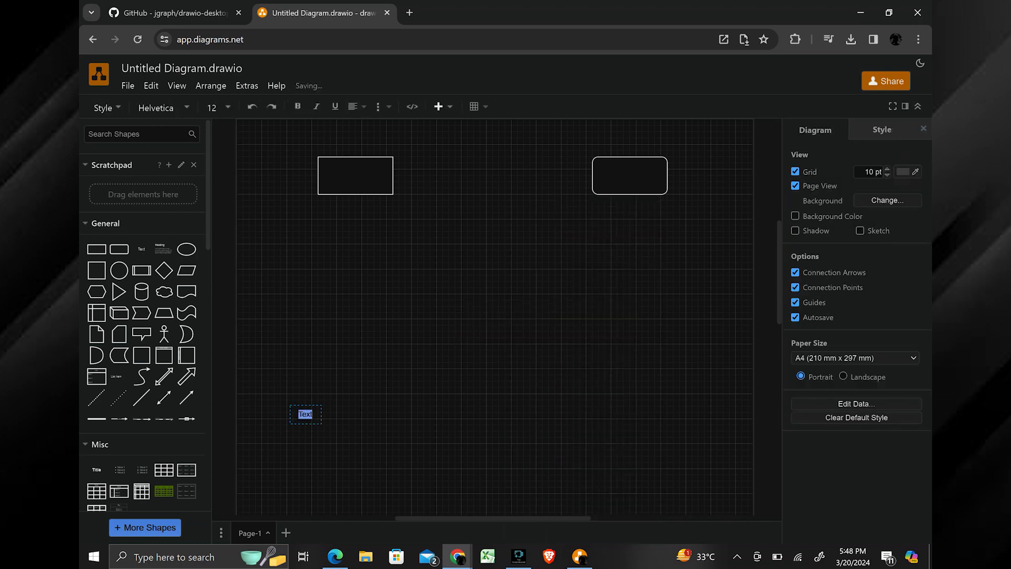
{"action": "left_click", "coordinate": [312, 414]}
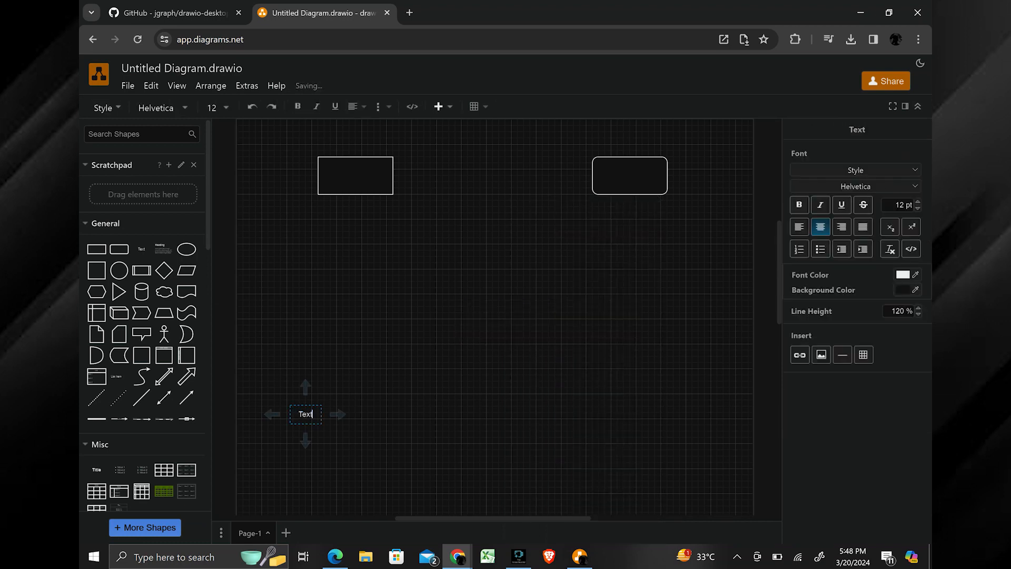
{"action": "right_click", "coordinate": [312, 414]}
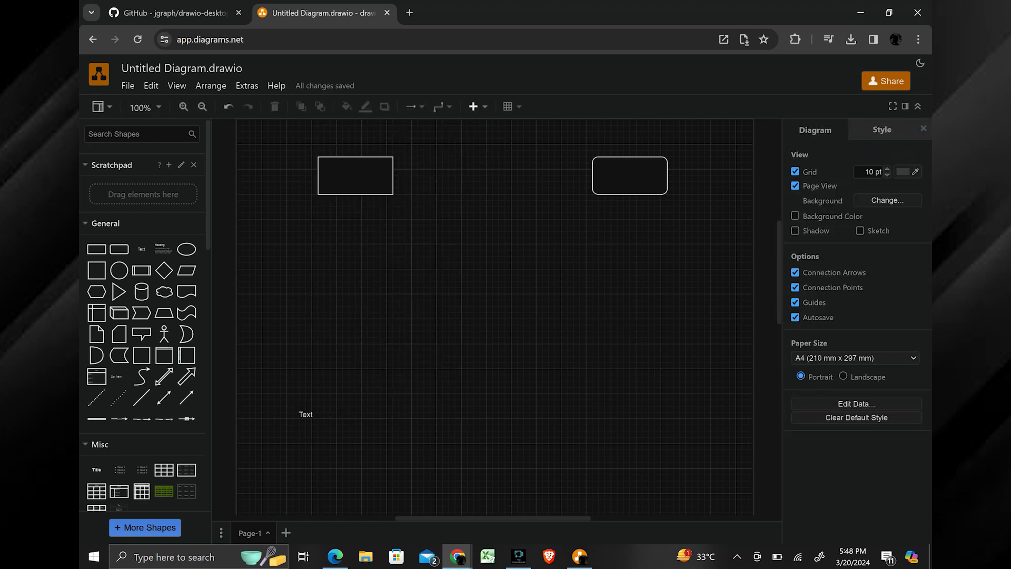
- Add a circle above the chevron-shaped step shape and connect it to that shape with an arrow
{"action": "left_click_drag", "start_coordinate": [119, 271], "coordinate": [623, 337]}
{"action": "left_click", "coordinate": [624, 337]}
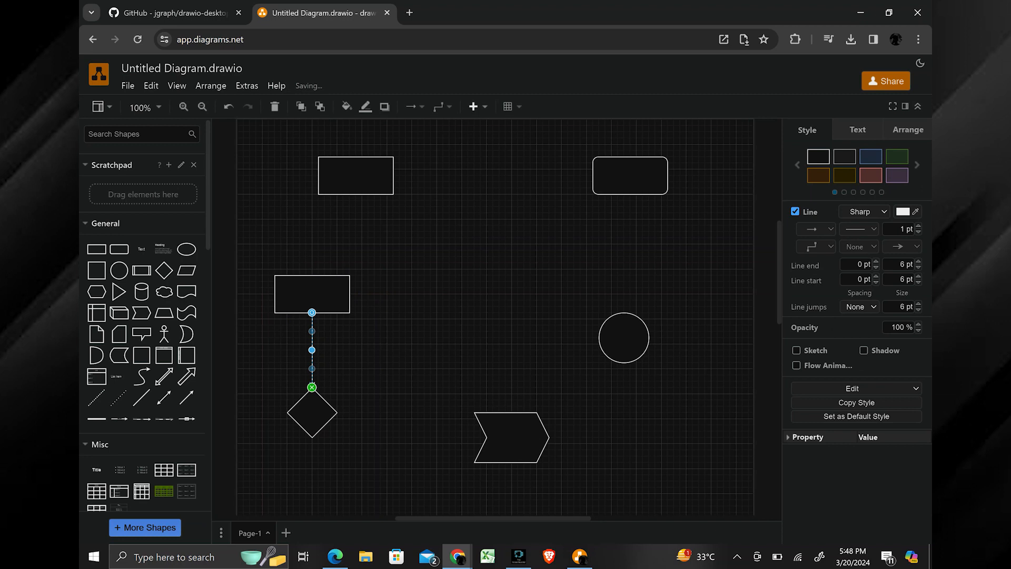
{"action": "left_click", "coordinate": [623, 337]}
{"action": "left_click_drag", "start_coordinate": [624, 338], "coordinate": [520, 256]}
{"action": "left_click_drag", "start_coordinate": [519, 299], "coordinate": [505, 410]}
{"action": "key", "text": "Escape"}
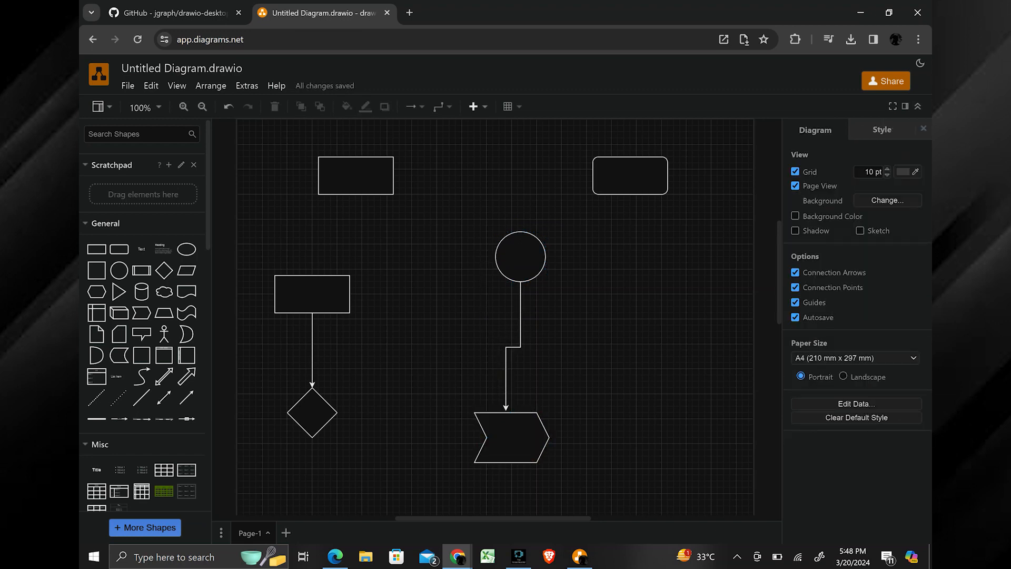
- Insert a rounded rectangle on the page to the right of the circle, enlarge it and adjust its position
{"action": "double_click", "coordinate": [667, 283]}
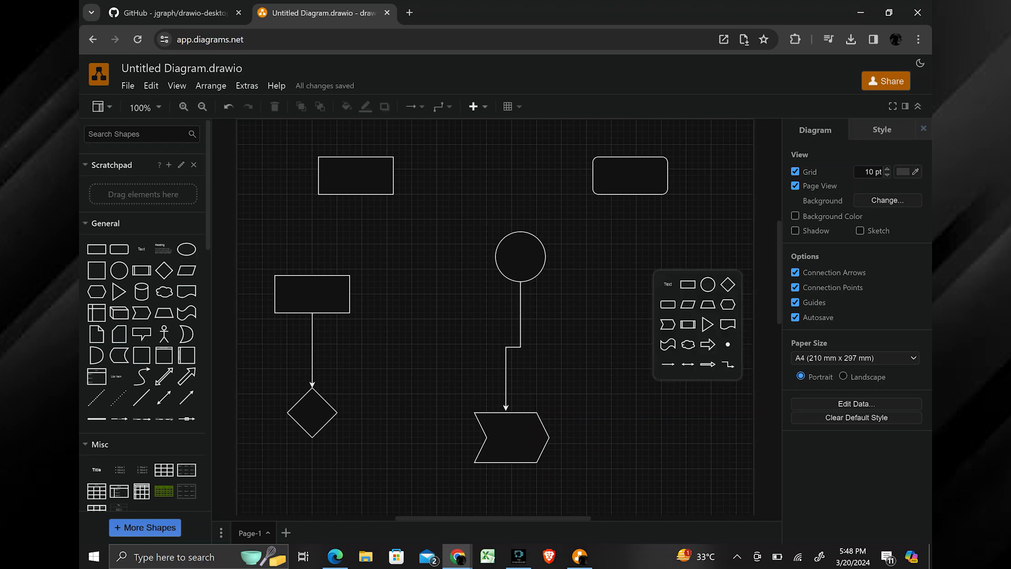
{"action": "left_click", "coordinate": [667, 304]}
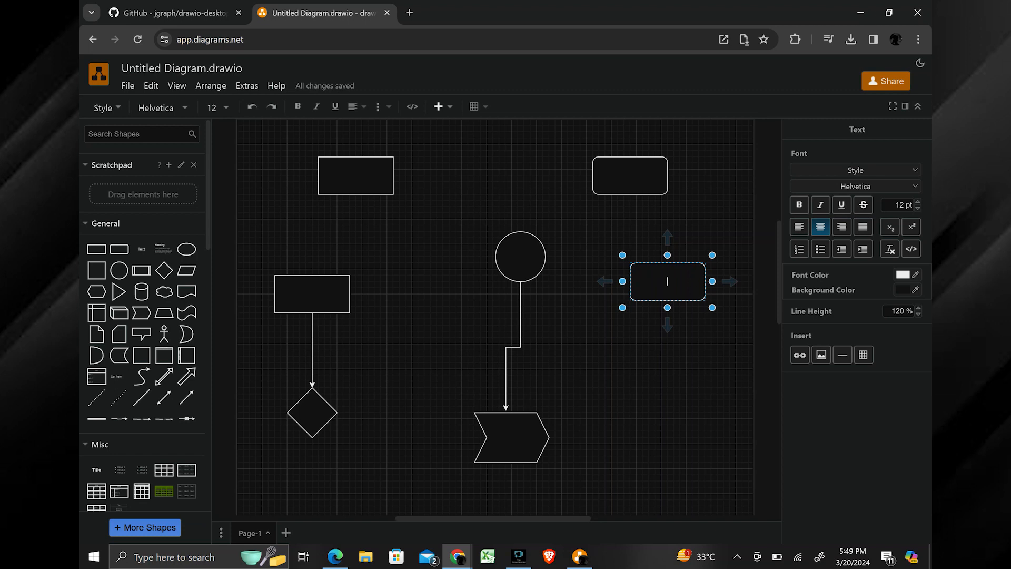
{"action": "left_click_drag", "start_coordinate": [711, 308], "coordinate": [730, 326]}
{"action": "left_click_drag", "start_coordinate": [680, 294], "coordinate": [661, 288]}
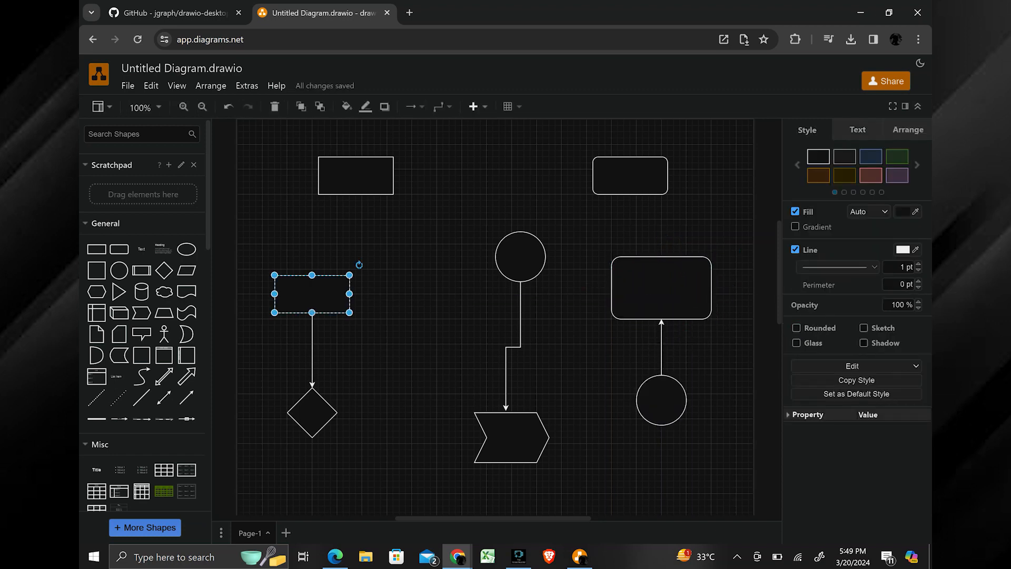
- Enlarge the rectangle that is connected to the diamond in both width and height
{"action": "mouse_move", "coordinate": [349, 312]}
{"action": "left_mouse_down"}
{"action": "mouse_move", "coordinate": [373, 333]}
{"action": "mouse_move", "coordinate": [275, 280]}
{"action": "mouse_move", "coordinate": [332, 298]}
{"action": "mouse_move", "coordinate": [342, 318]}
{"action": "left_mouse_up"}
{"action": "left_click_drag", "start_coordinate": [275, 275], "coordinate": [275, 275]}
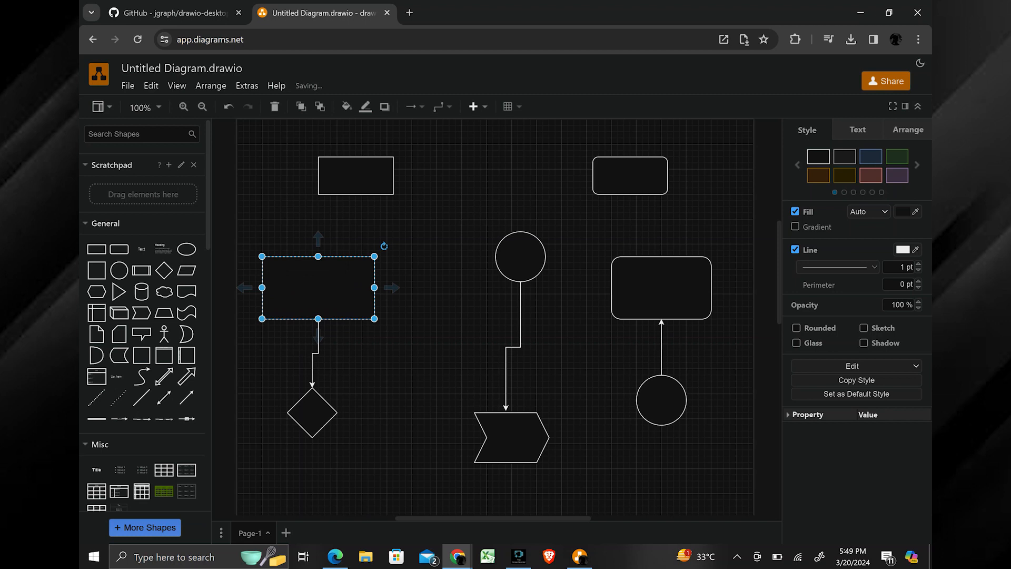
{"action": "mouse_move", "coordinate": [262, 318]}
{"action": "left_mouse_down"}
{"action": "mouse_move", "coordinate": [305, 300]}
{"action": "mouse_move", "coordinate": [271, 323]}
{"action": "mouse_move", "coordinate": [255, 318]}
{"action": "mouse_move", "coordinate": [279, 318]}
{"action": "mouse_move", "coordinate": [261, 306]}
{"action": "mouse_move", "coordinate": [262, 318]}
{"action": "left_mouse_up"}
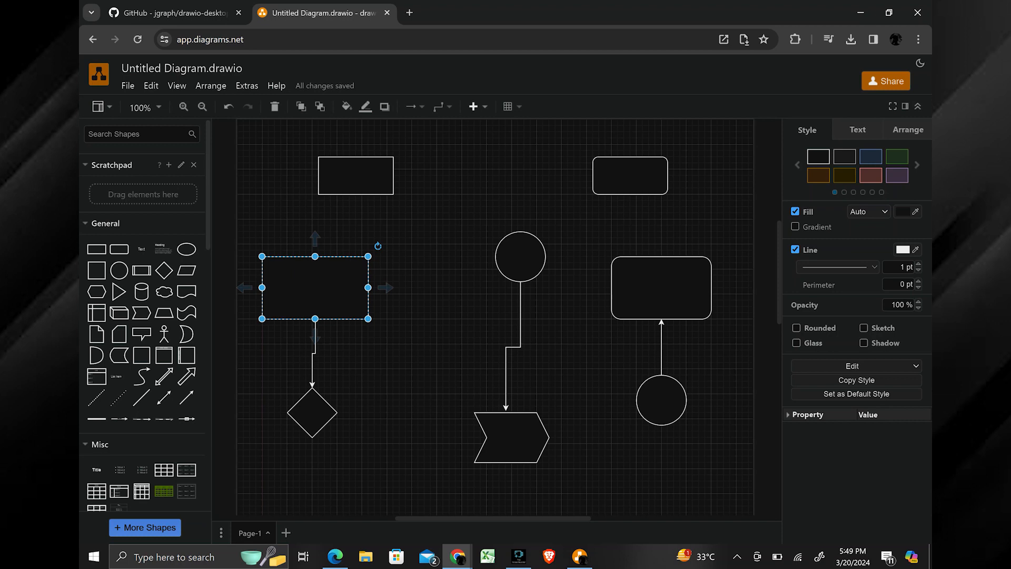
- Rotate the rectangle above the diamond to a diagonal angle, using two 90° turns, a free rotation and one more 90° turn
{"action": "key", "text": "ctrl+r"}
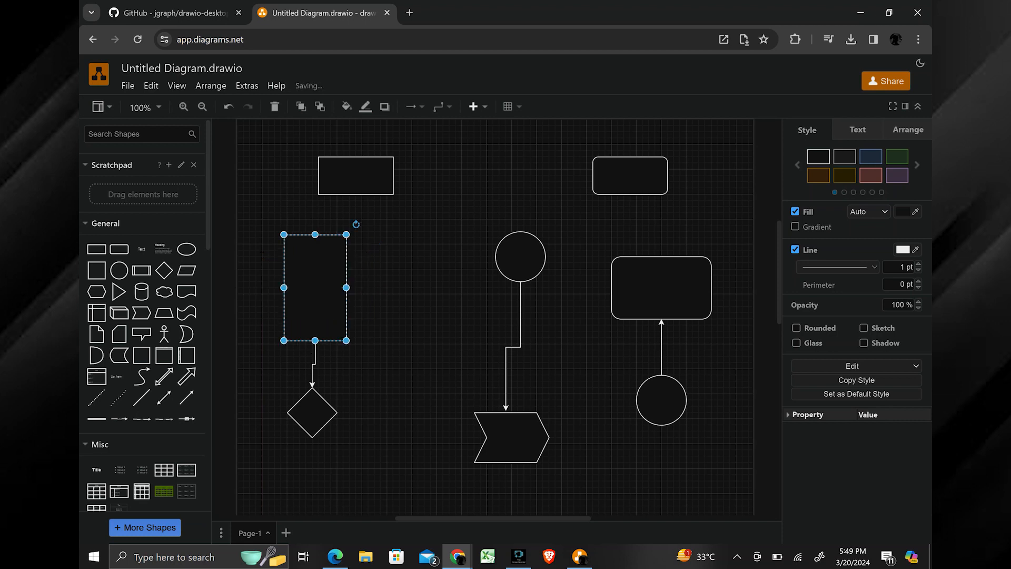
{"action": "key", "text": "ctrl+r"}
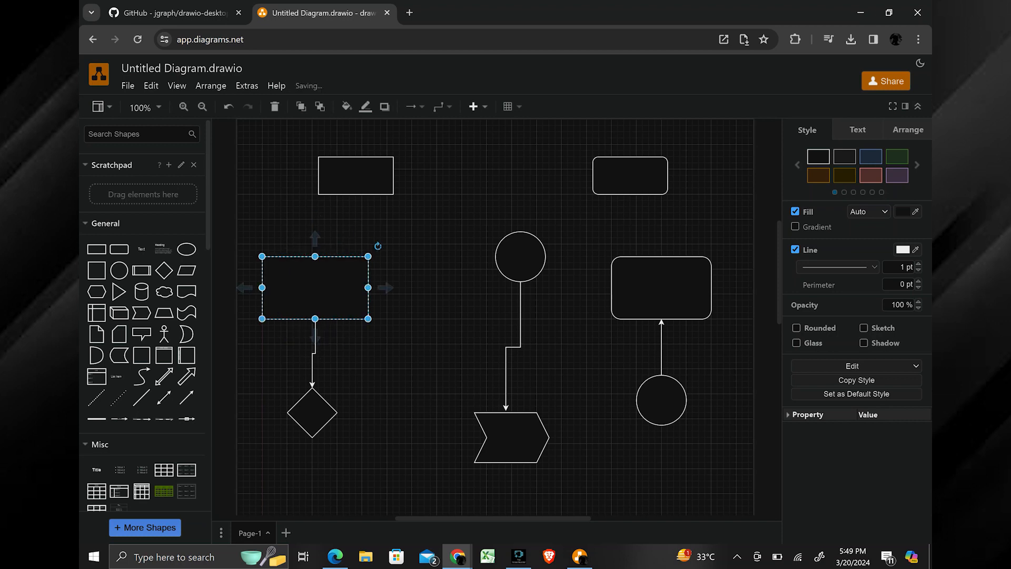
{"action": "left_click_drag", "start_coordinate": [377, 246], "coordinate": [368, 284]}
{"action": "left_click_drag", "start_coordinate": [372, 360], "coordinate": [284, 375]}
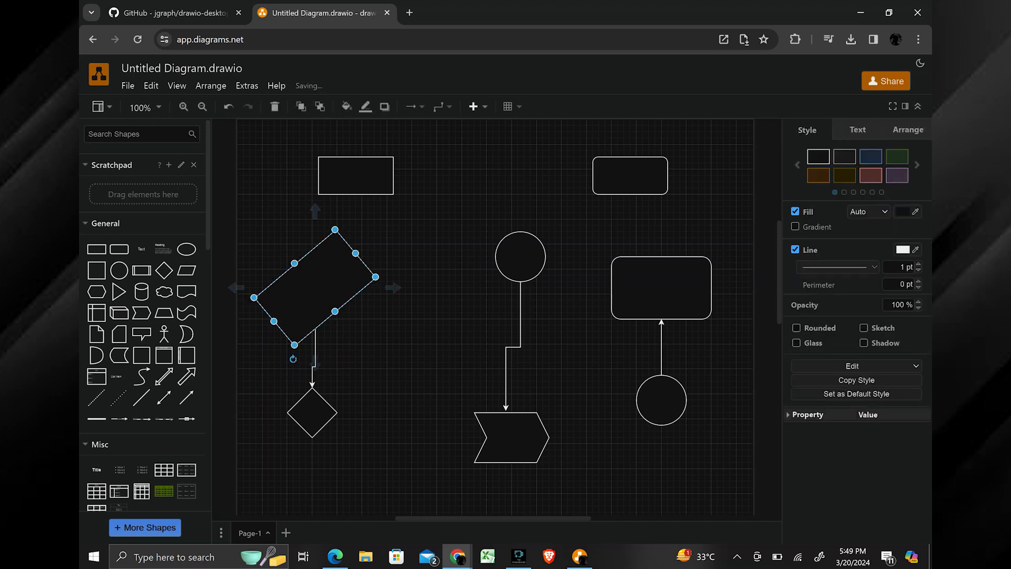
{"action": "key", "text": "ctrl+r"}
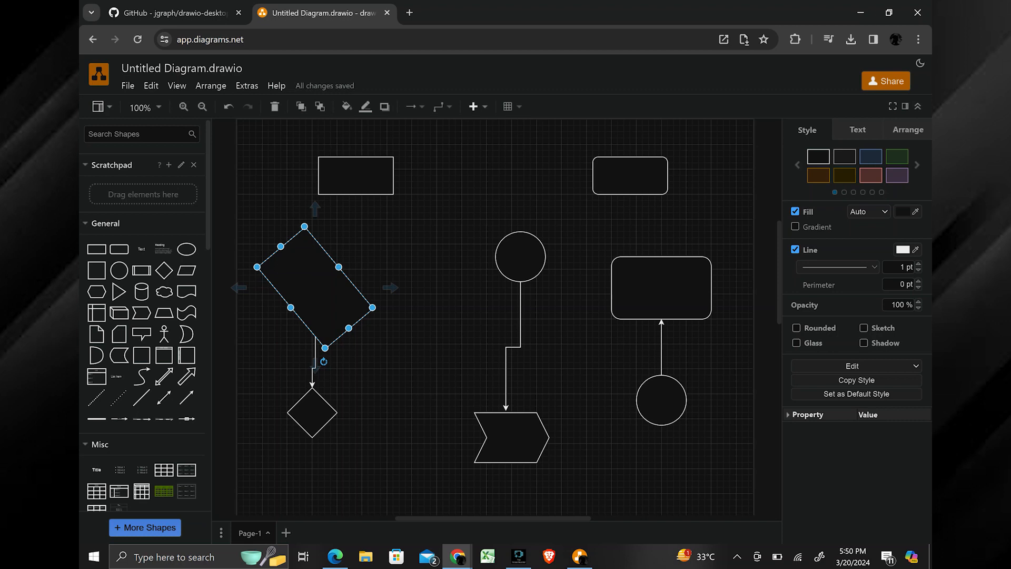
{"action": "left_click", "coordinate": [508, 437]}
{"action": "right_click", "coordinate": [513, 437]}
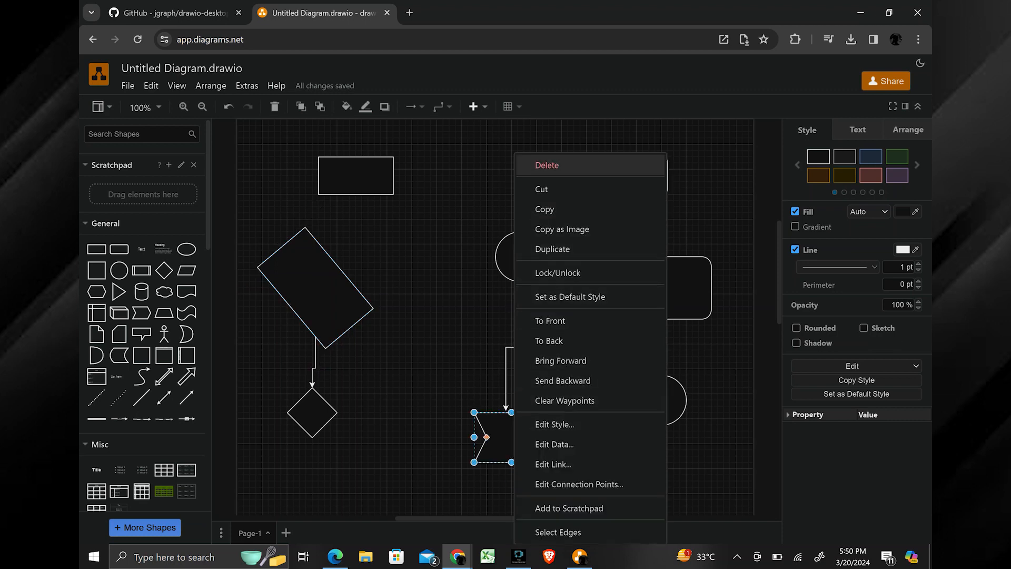
{"action": "left_click", "coordinate": [463, 177]}
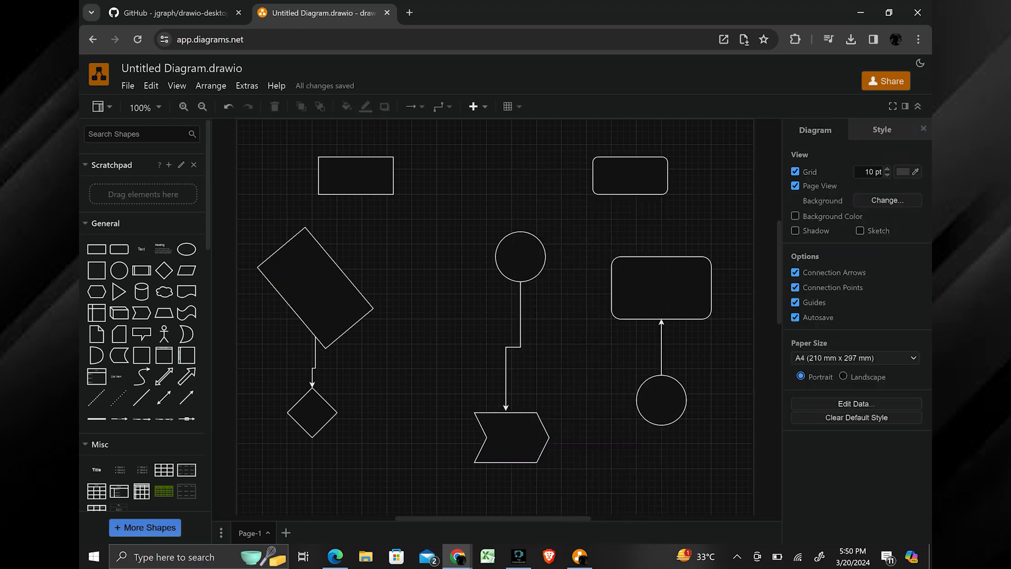
{"action": "left_click", "coordinate": [512, 437]}
{"action": "left_click", "coordinate": [661, 288], "text": "ctrl"}
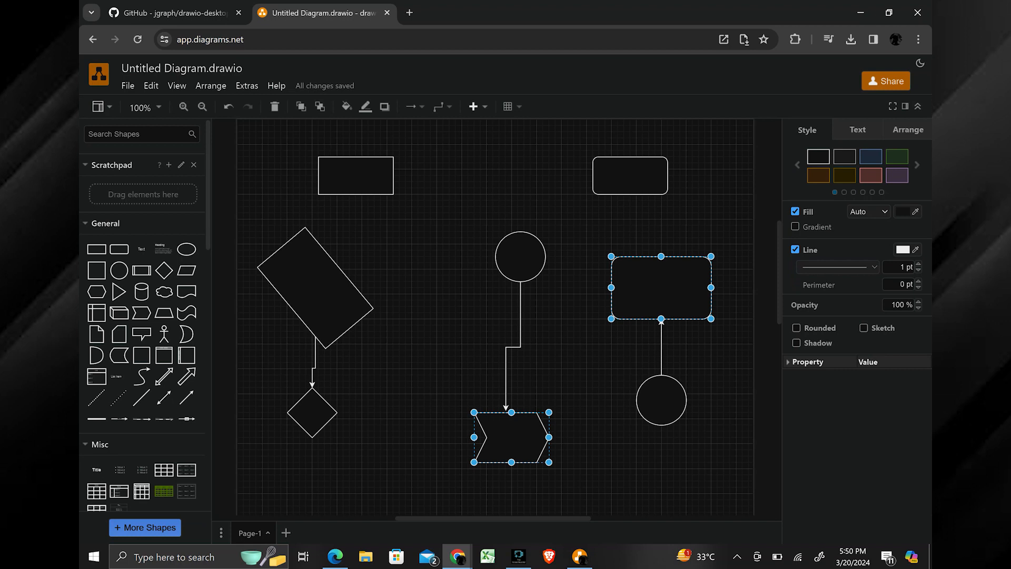
{"action": "left_click", "coordinate": [626, 193], "text": "ctrl"}
{"action": "key", "text": "Escape"}
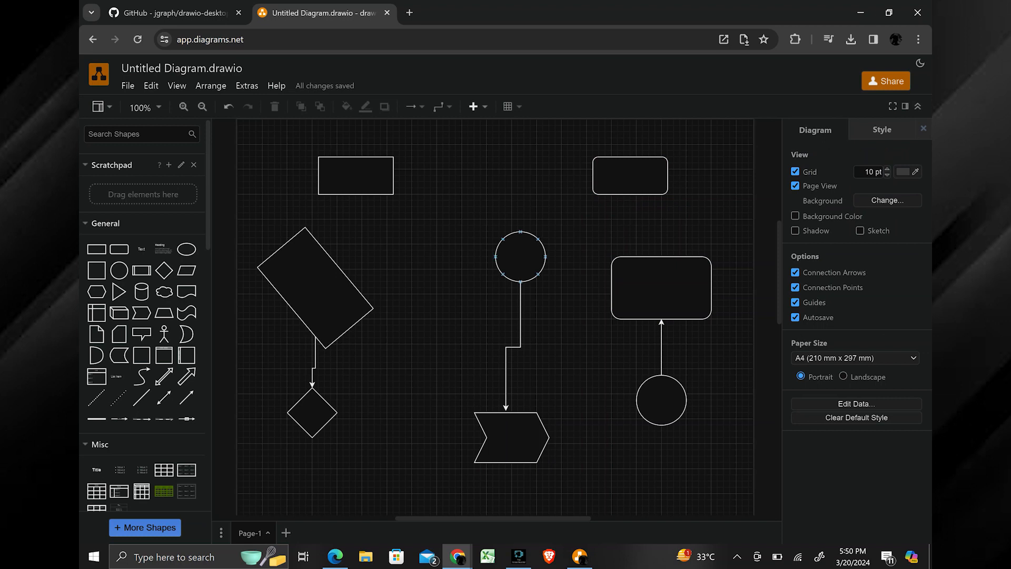
- Select the tilted rectangle, upper circle and both rounded rectangles, slightly enlarge the larger rounded rectangle and shift the selection up and left
{"action": "left_click", "coordinate": [315, 287]}
{"action": "left_click", "coordinate": [520, 257], "text": "ctrl"}
{"action": "left_click", "coordinate": [629, 179], "text": "ctrl"}
{"action": "left_click", "coordinate": [661, 287], "text": "ctrl"}
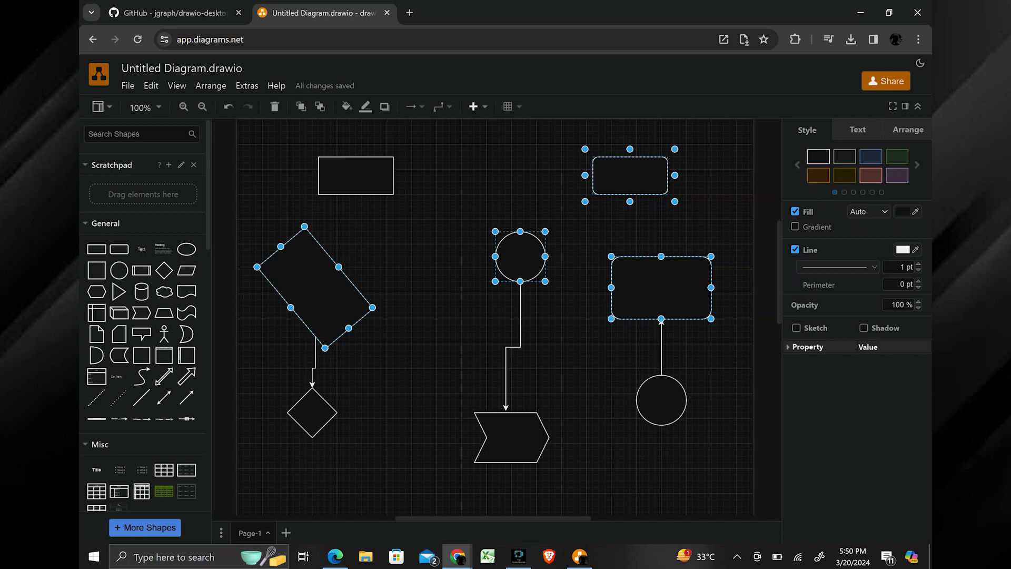
{"action": "left_click_drag", "start_coordinate": [711, 257], "coordinate": [715, 250]}
{"action": "mouse_move", "coordinate": [666, 284]}
{"action": "left_mouse_down"}
{"action": "mouse_move", "coordinate": [658, 296]}
{"action": "mouse_move", "coordinate": [658, 284]}
{"action": "left_mouse_up"}
{"action": "right_click", "coordinate": [530, 249]}
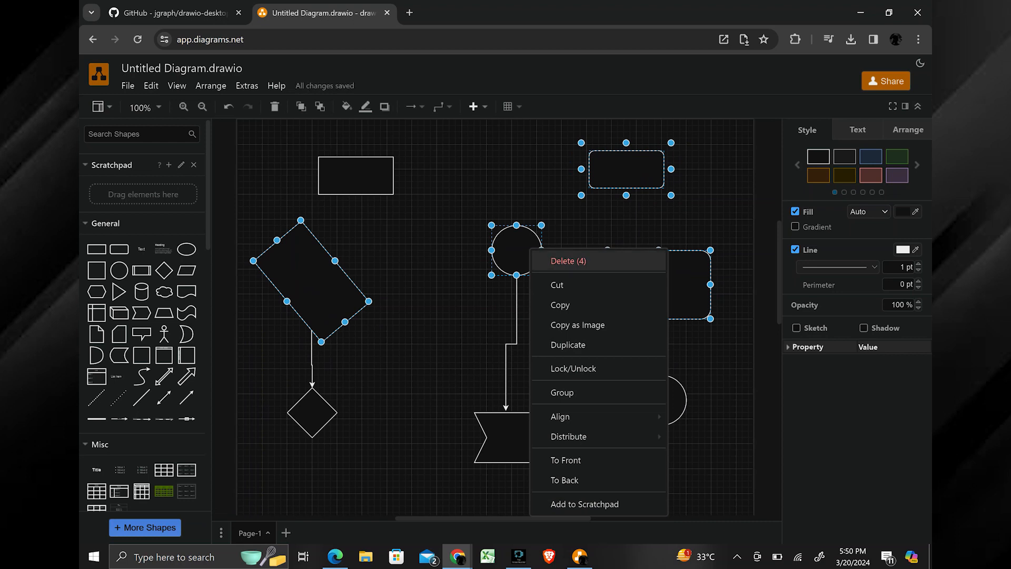
{"action": "left_click", "coordinate": [513, 202]}
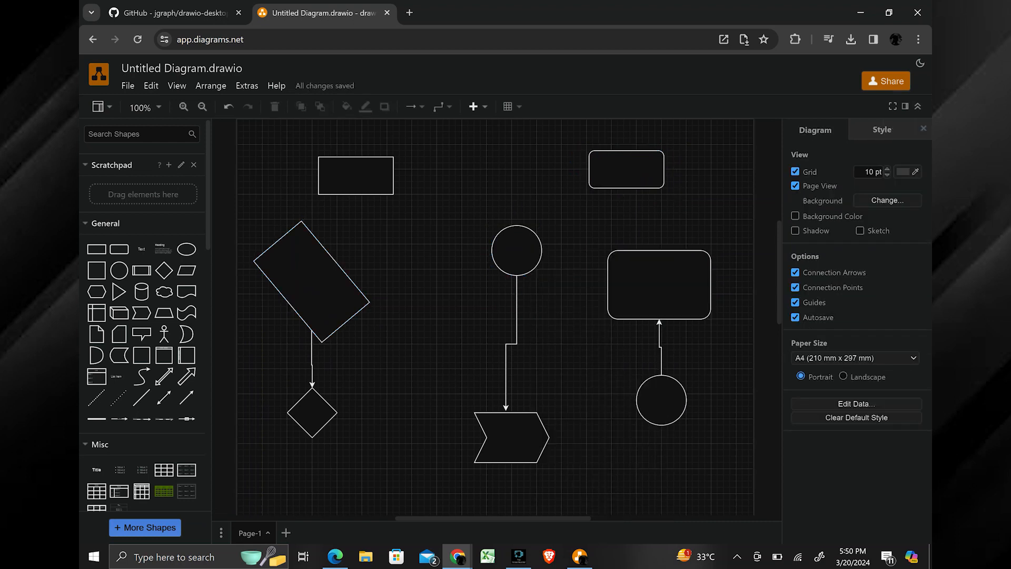
- Open the list of export formats for the diagram
{"action": "left_click", "coordinate": [128, 85]}
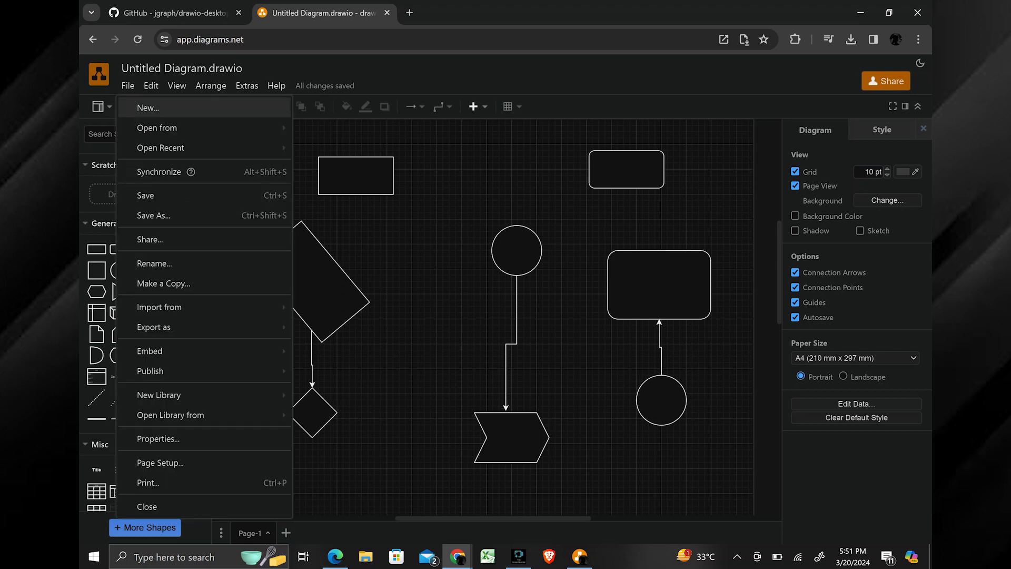
{"action": "mouse_move", "coordinate": [200, 327]}
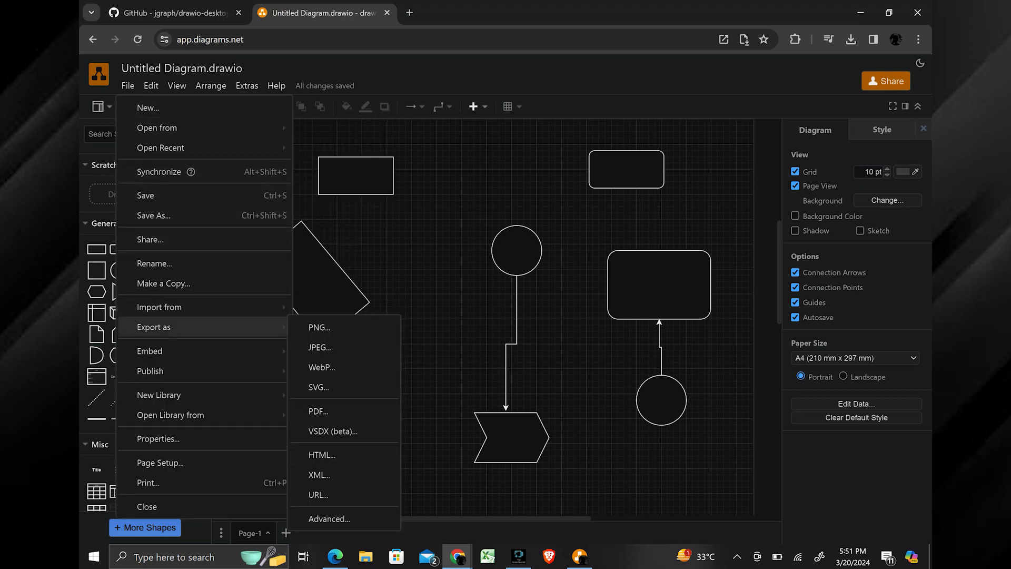